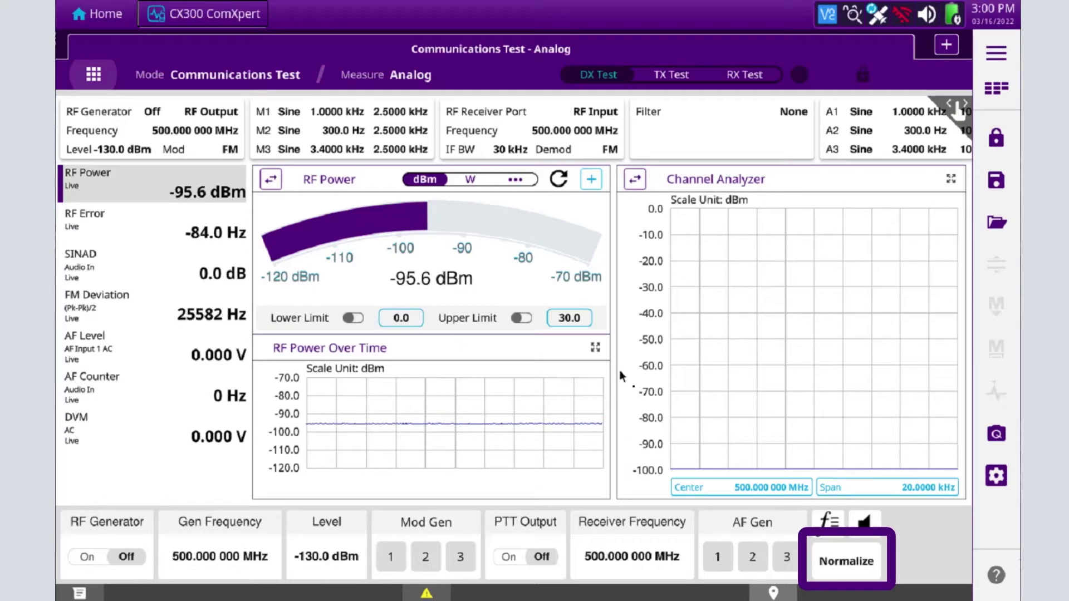
- Run a Full normalization and close the Normalize panel once it is applied
click(850, 559)
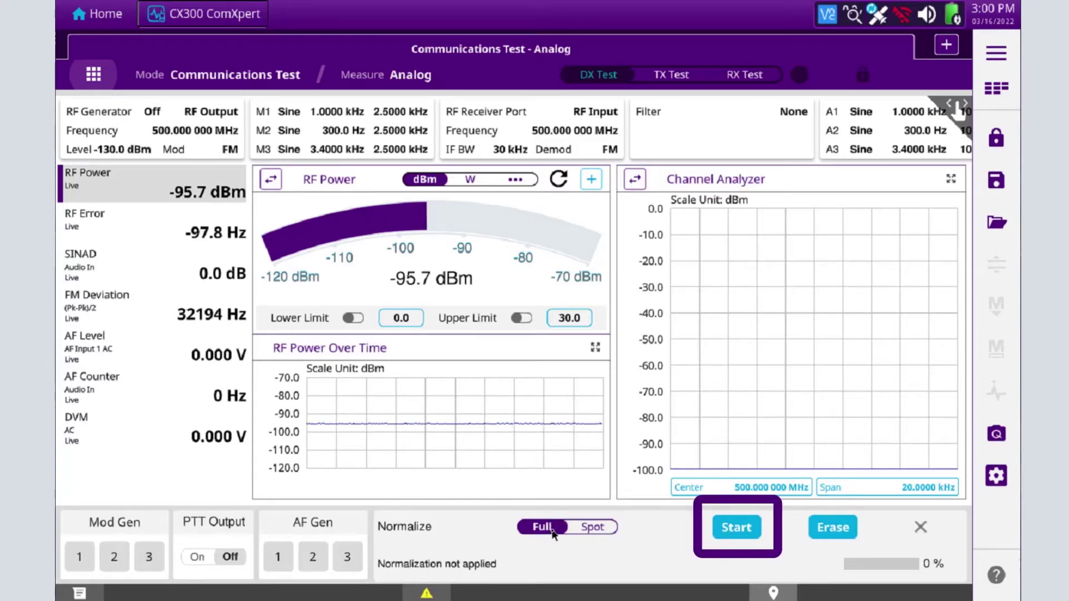
click(734, 534)
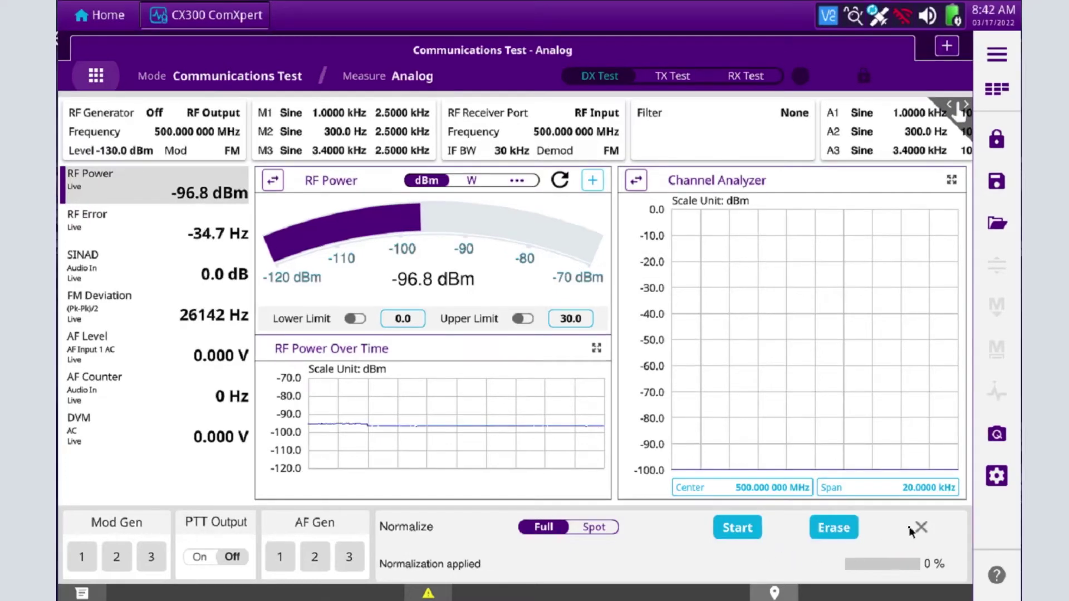
click(920, 527)
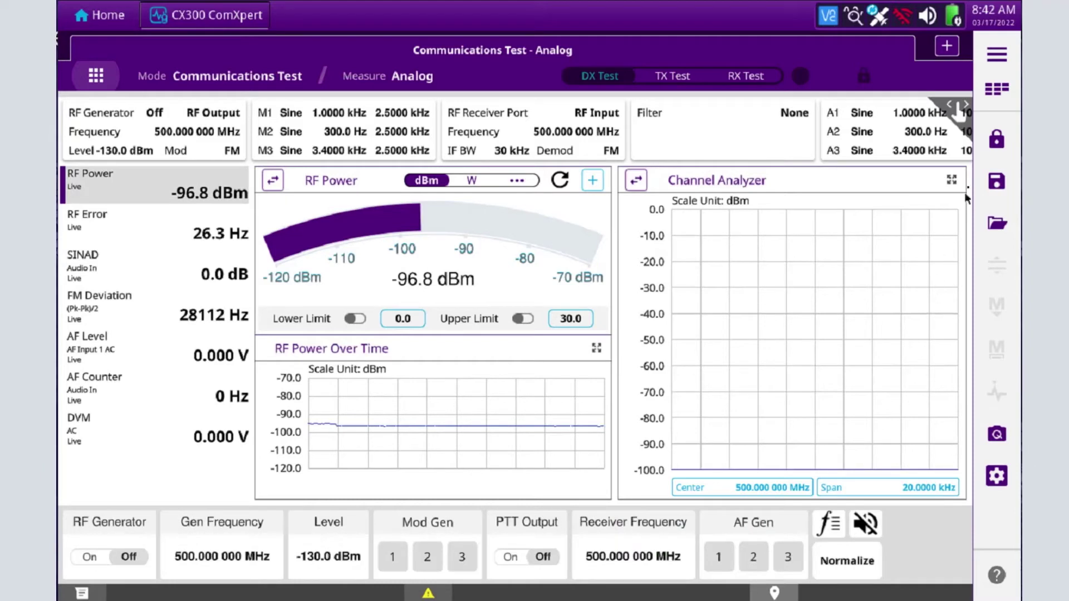
- In the settings grid, set both the RF Generator and RF Receiver ports to RF Duplex
click(994, 90)
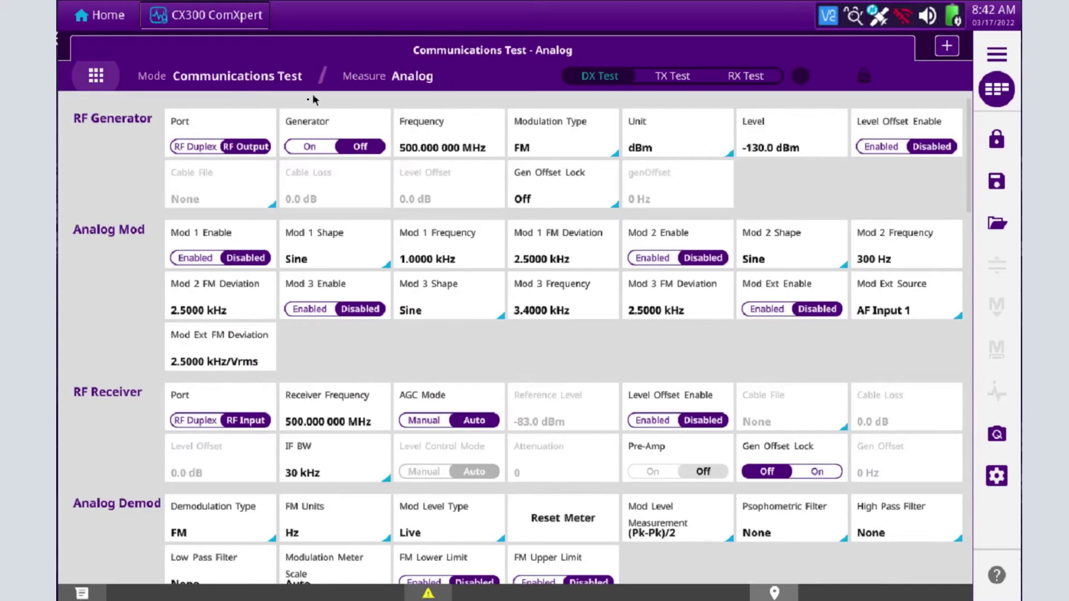
click(190, 146)
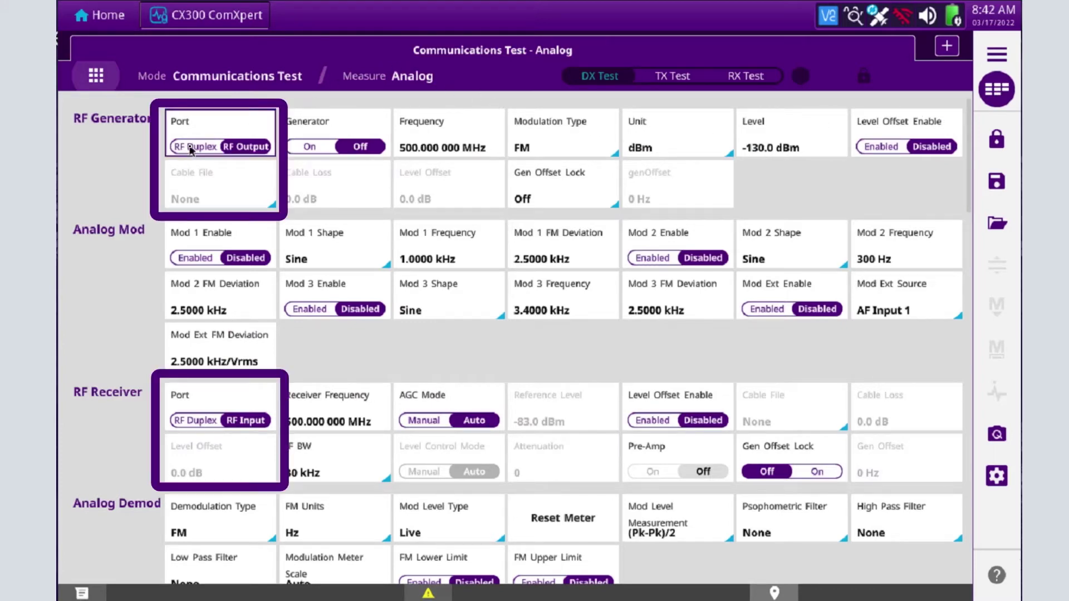
click(185, 424)
click(186, 426)
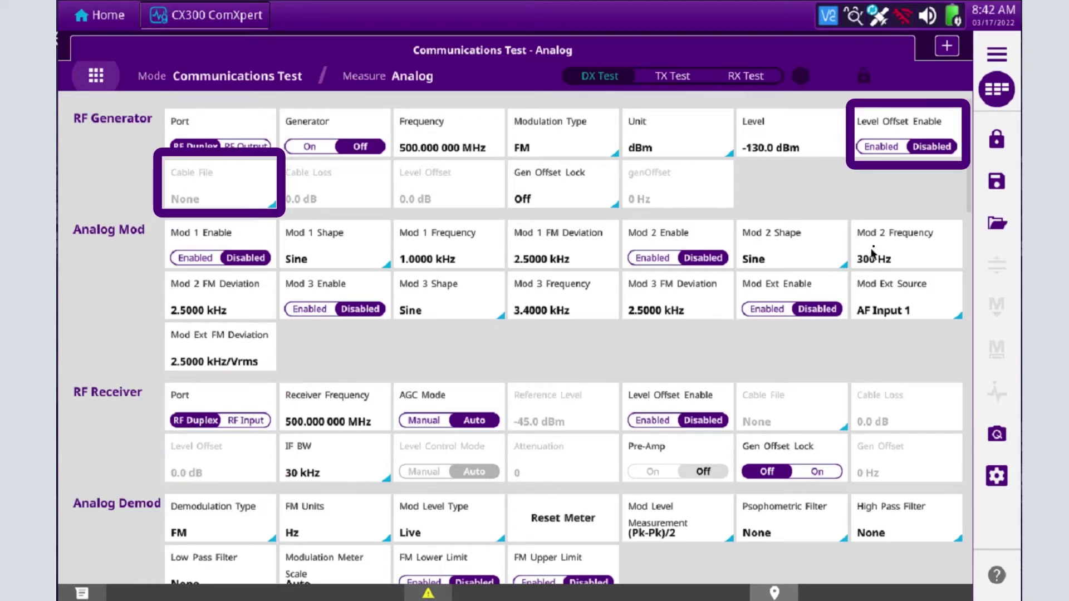
- Enable RF Generator level offset with the 'Cable for Portables' cable file (-0.3 dB)
click(887, 150)
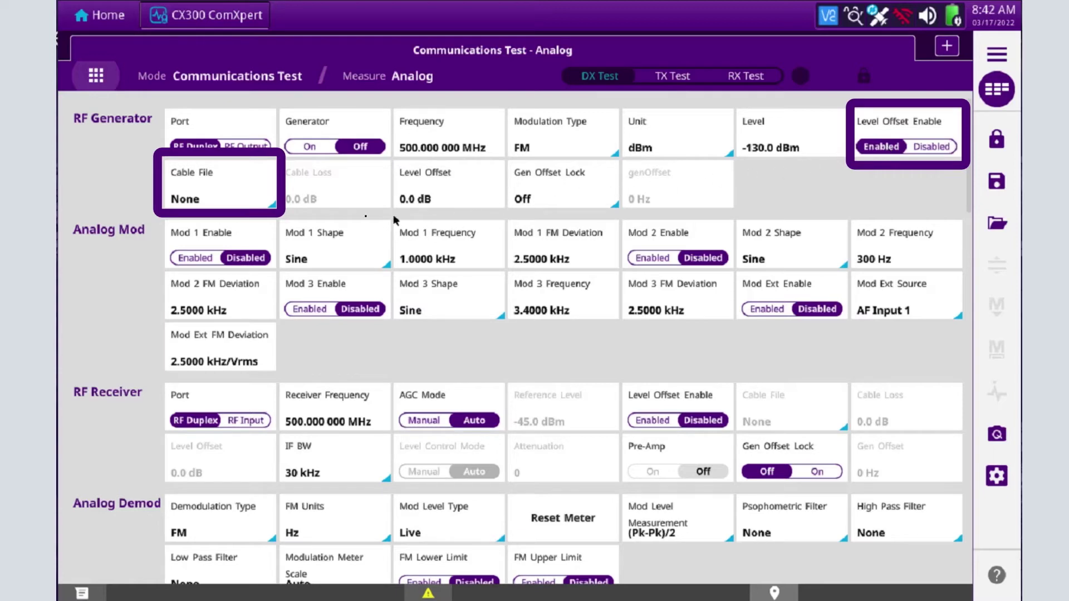
click(204, 199)
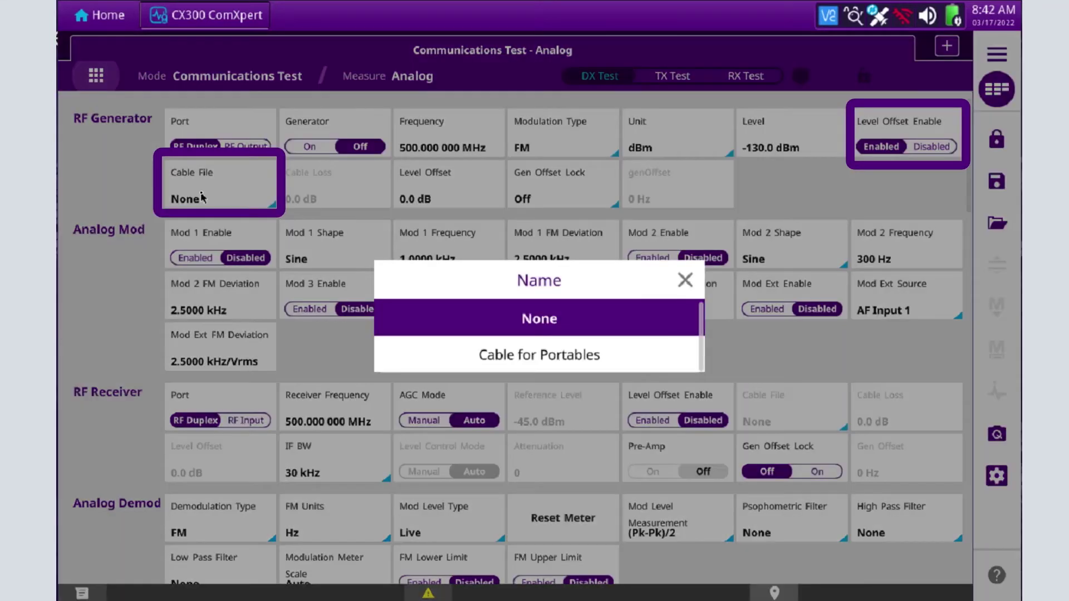
click(510, 355)
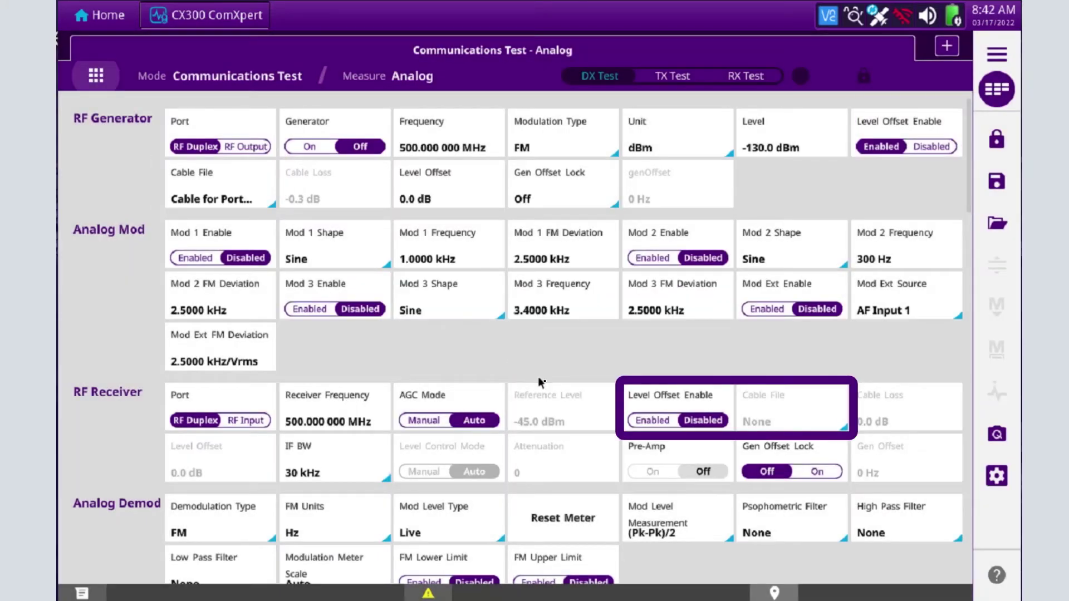
- Enable RF Receiver level offset with 'Cable for Portables' (-0.3 dB) and return to the measurement screen
click(649, 422)
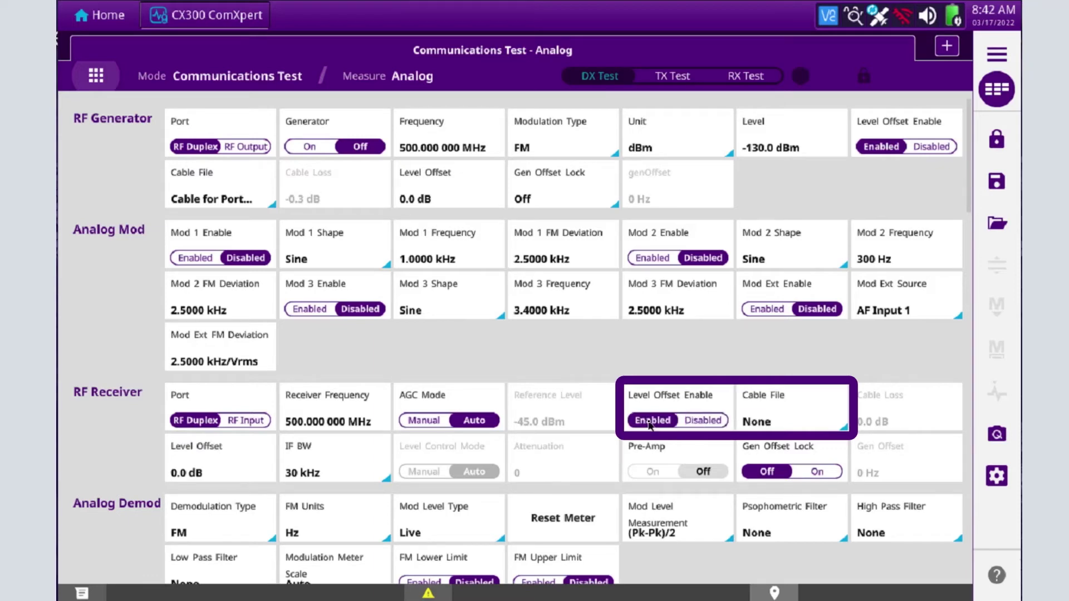
click(767, 417)
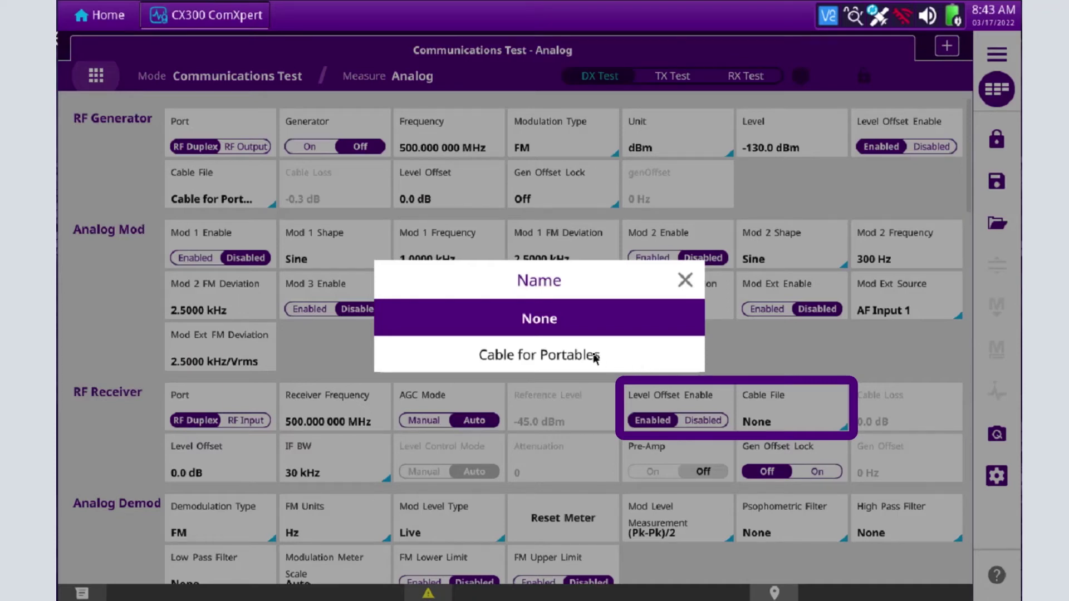
click(595, 358)
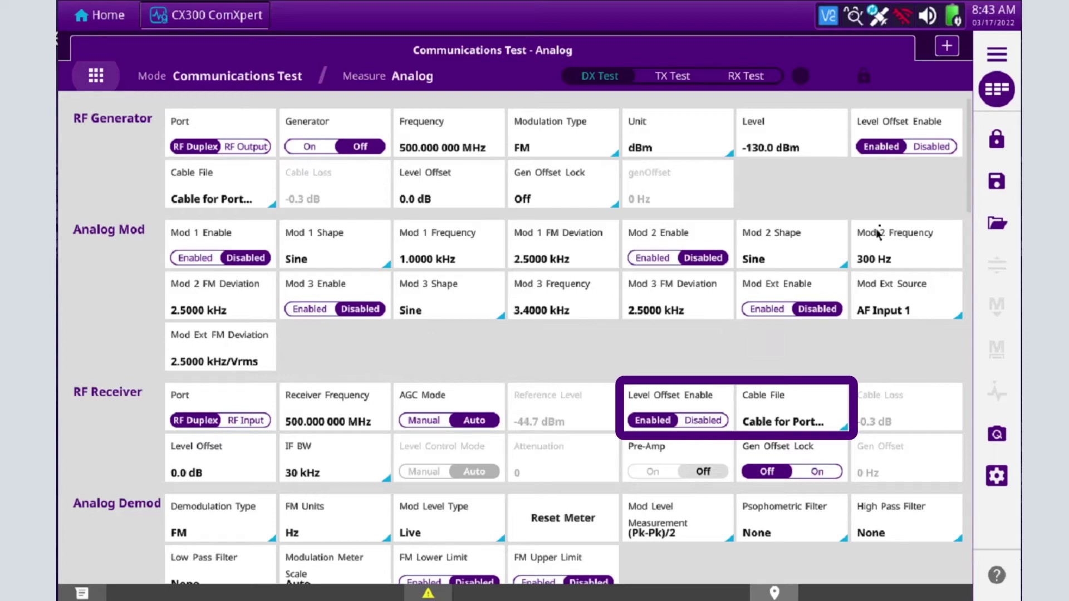
click(997, 90)
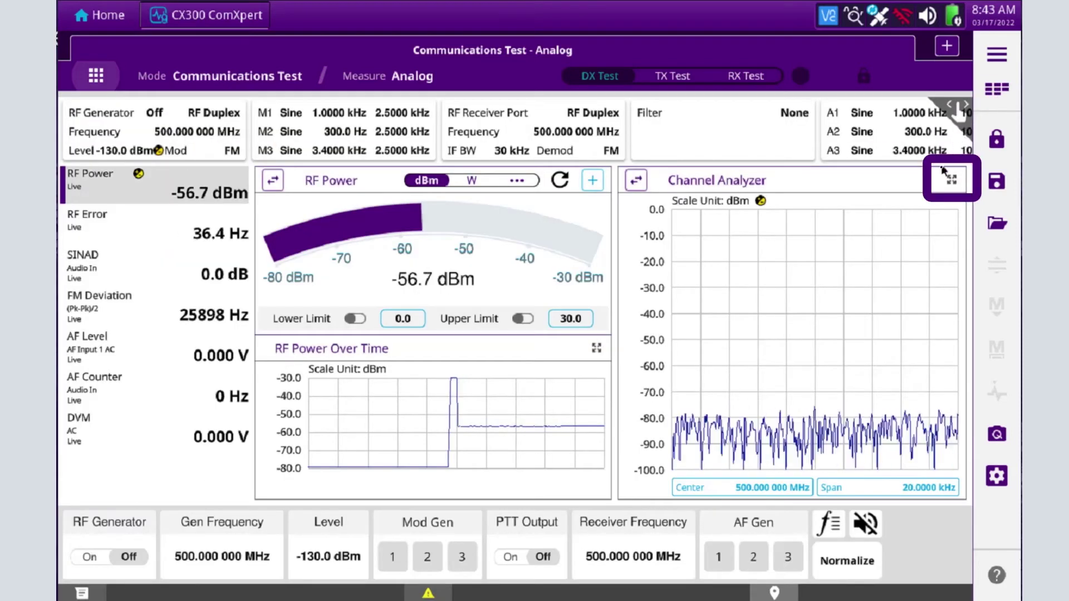
- Set the Channel Analyzer top of scale to 40 dBm and collapse the panel
click(952, 181)
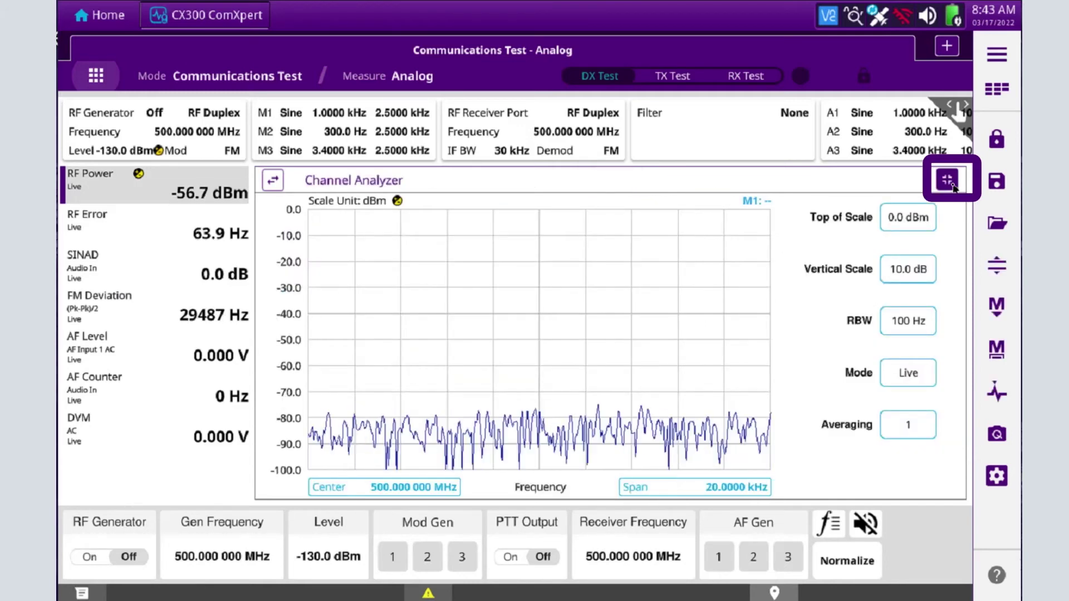
click(906, 223)
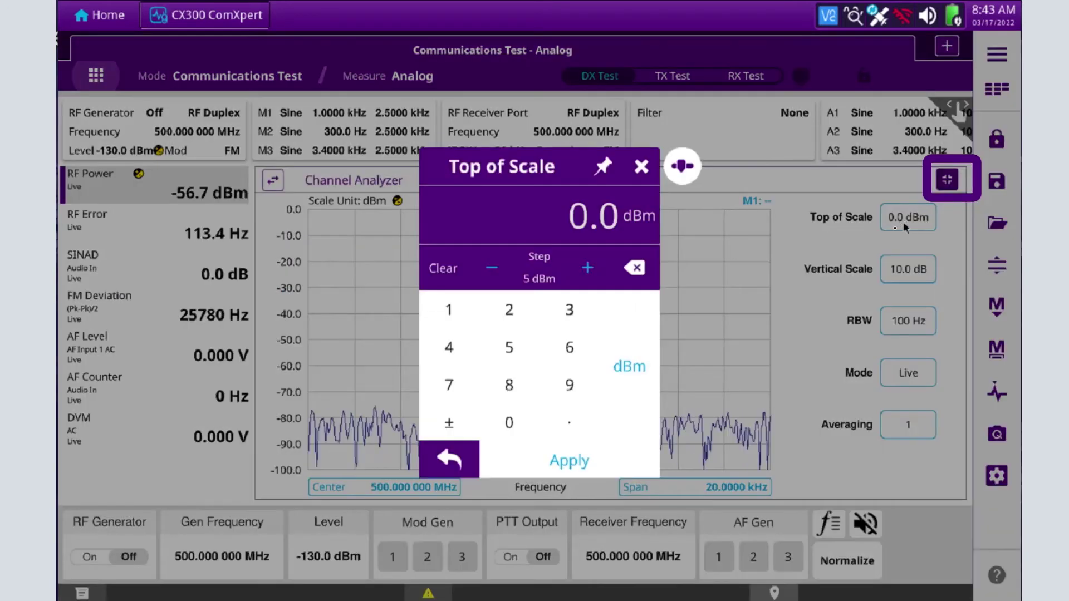
click(449, 348)
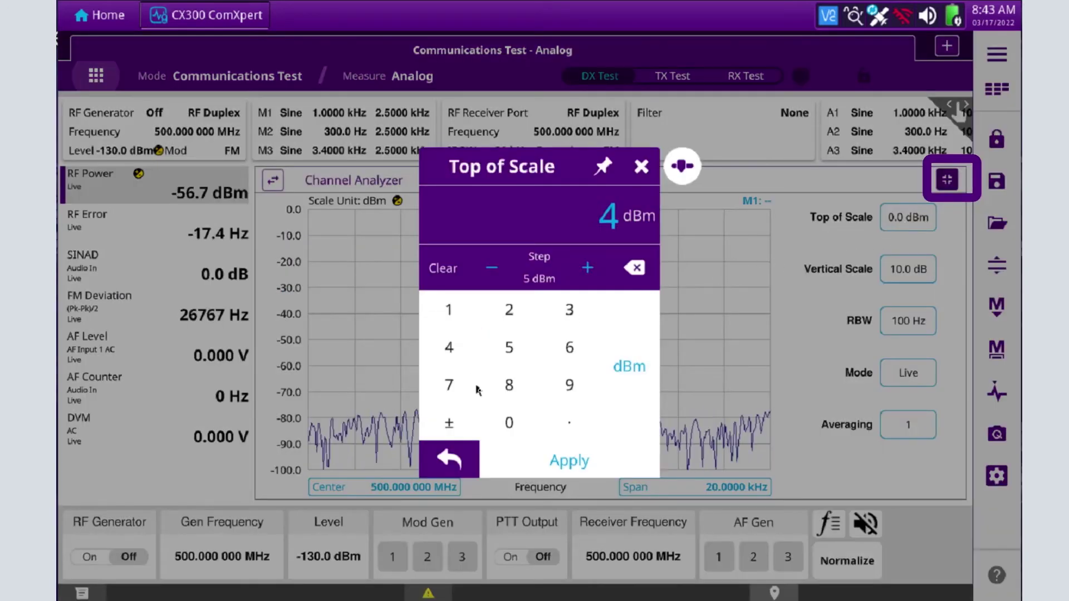
click(508, 422)
click(621, 459)
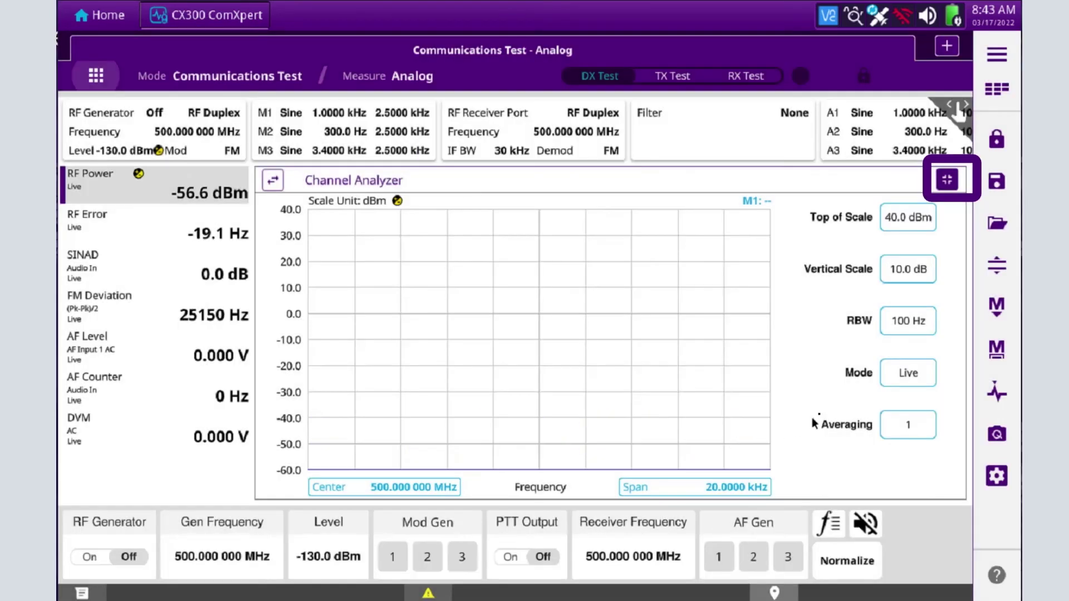
click(945, 181)
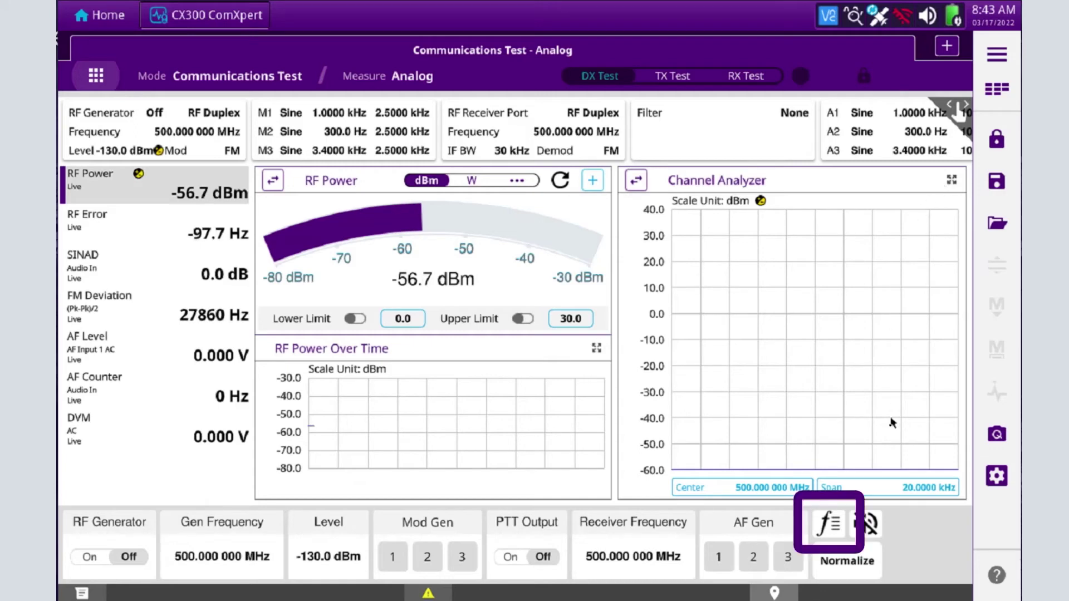
- Load the '800 MHz Band.csv' frequency list from file
click(829, 529)
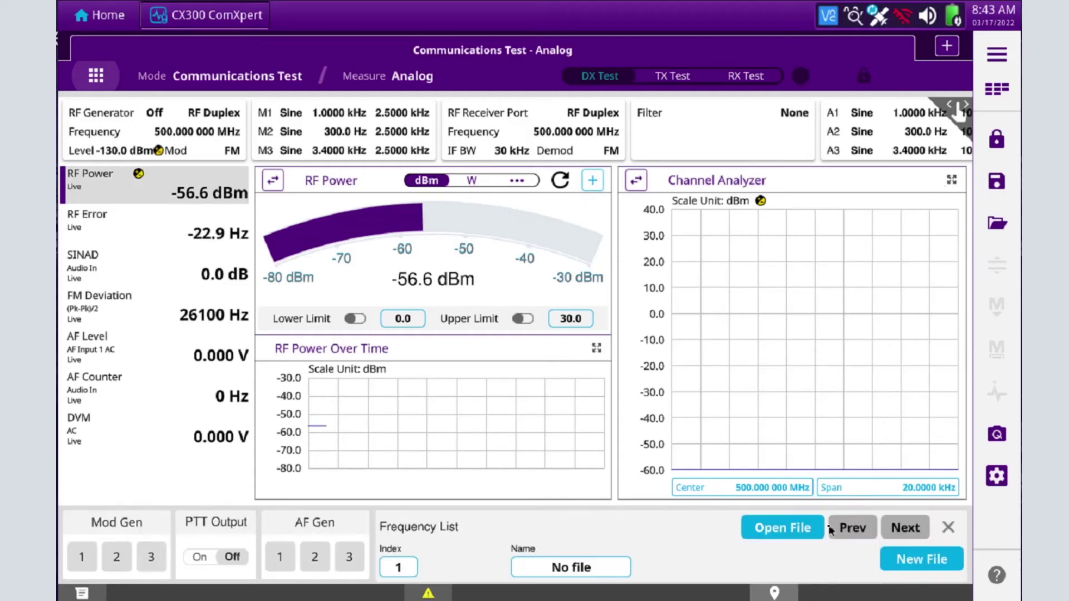
click(794, 529)
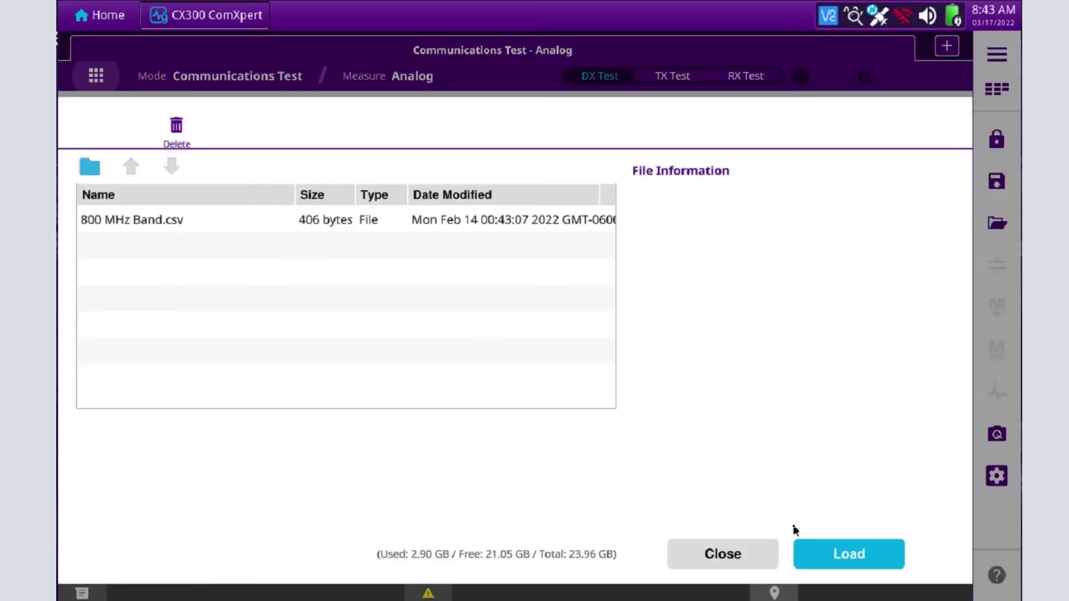
click(159, 225)
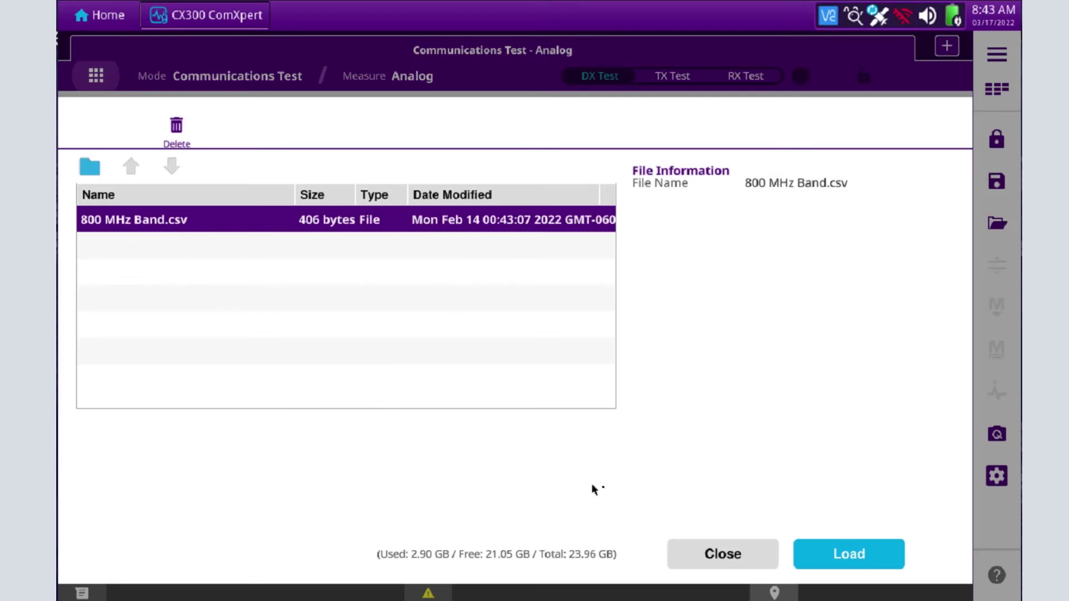
click(835, 554)
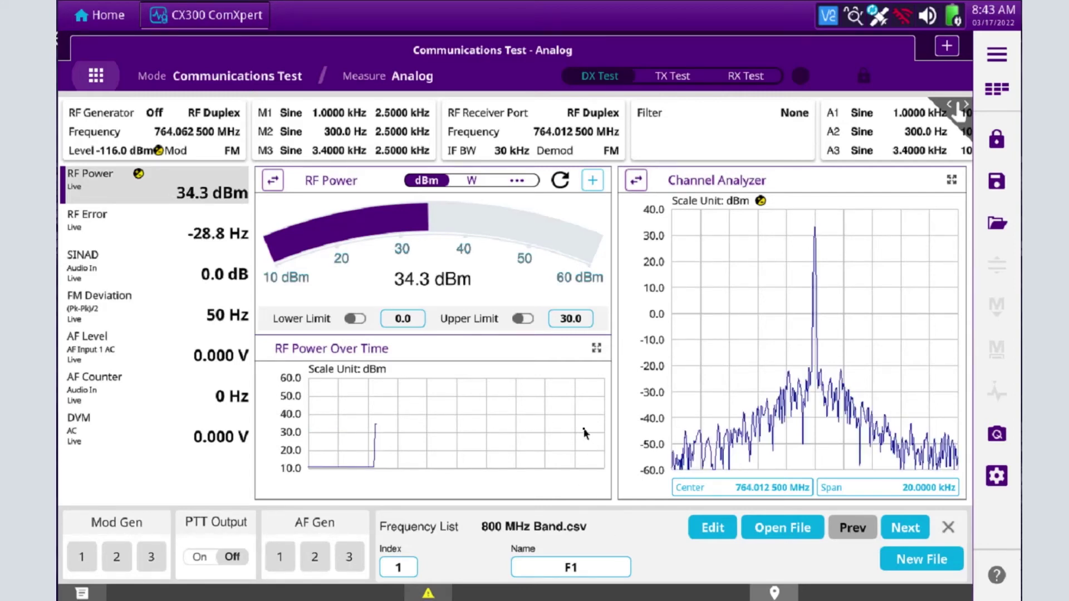
- Switch the RF Power display unit from dBm to W
click(474, 181)
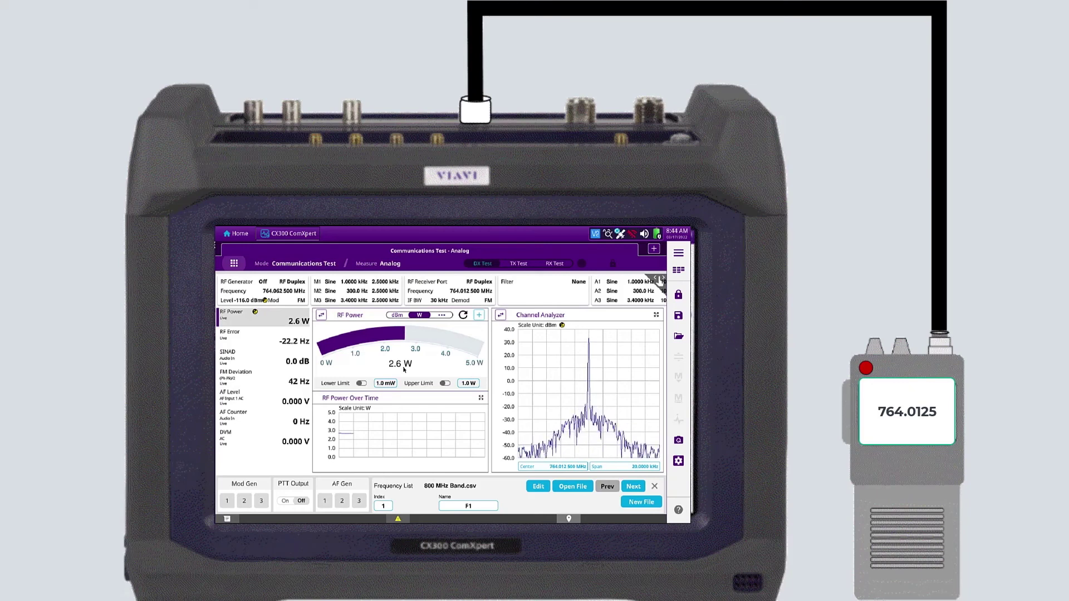
- Advance the frequency list six entries to F7 (851.0125 MHz receive)
click(634, 487)
click(634, 488)
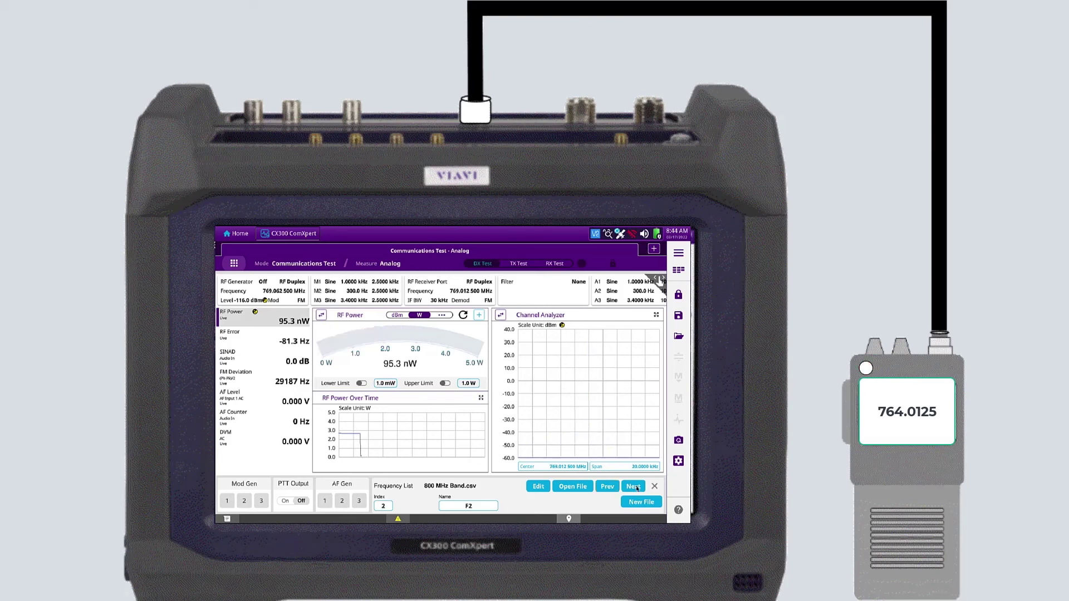
click(633, 487)
click(634, 487)
click(634, 488)
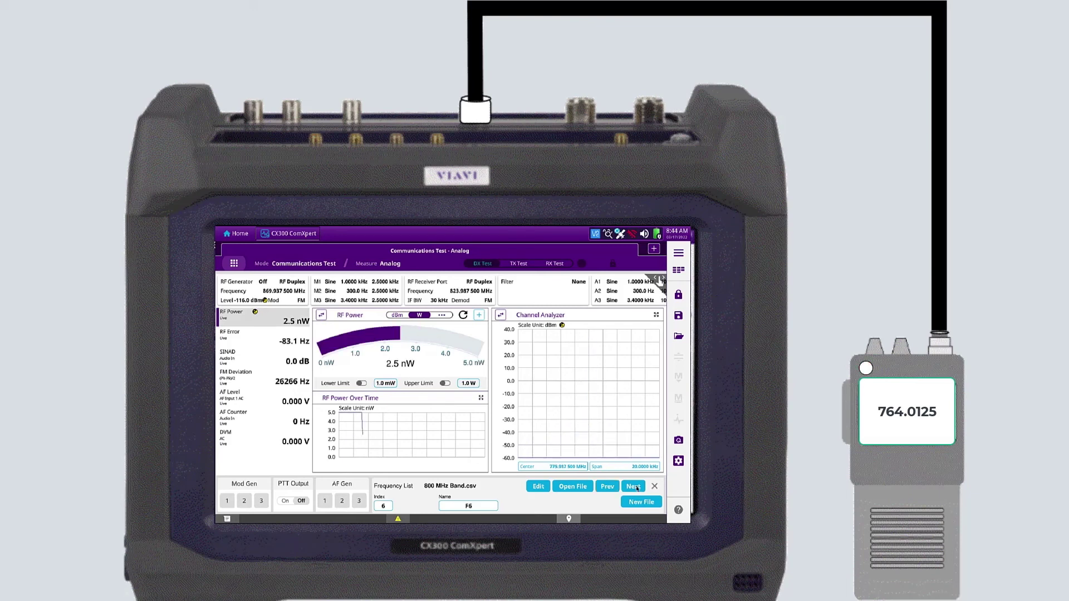
click(634, 488)
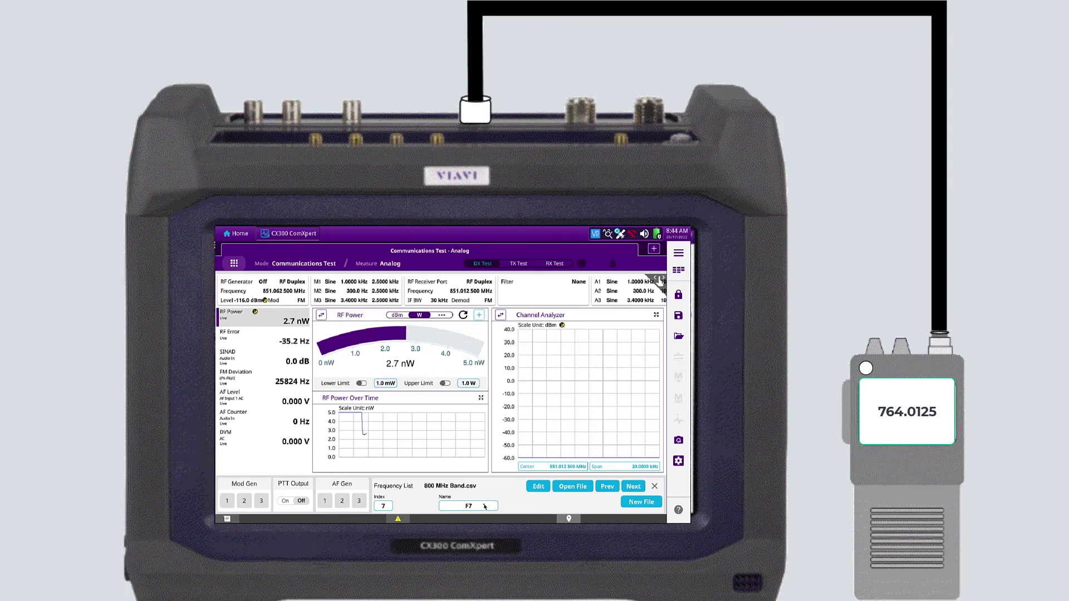